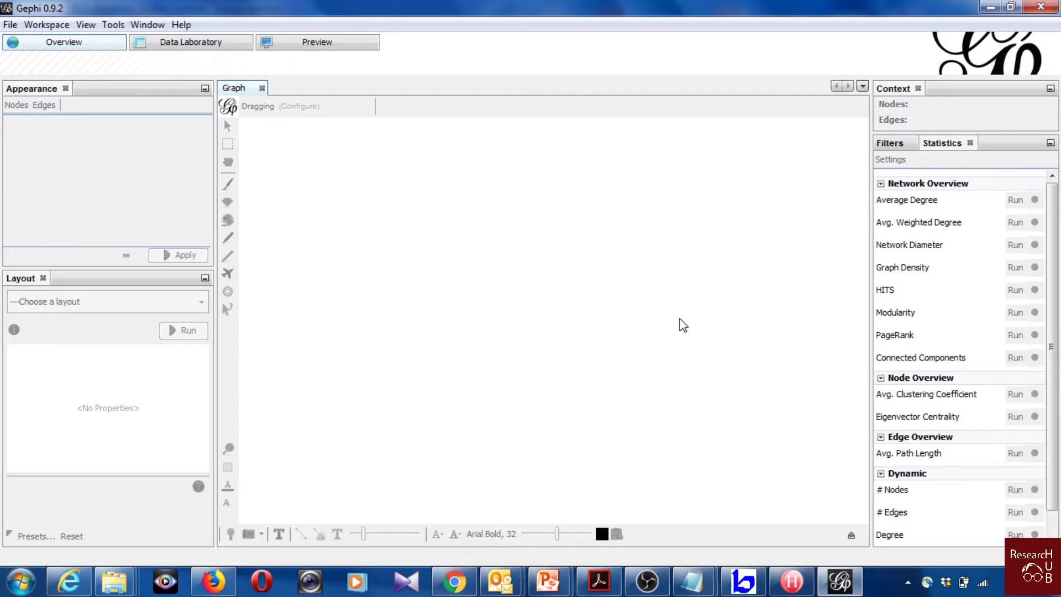
# Open 172.net from the Bibexcel folder and view its import report (165 nodes, 5385 edges)
pyautogui.click(10, 26)
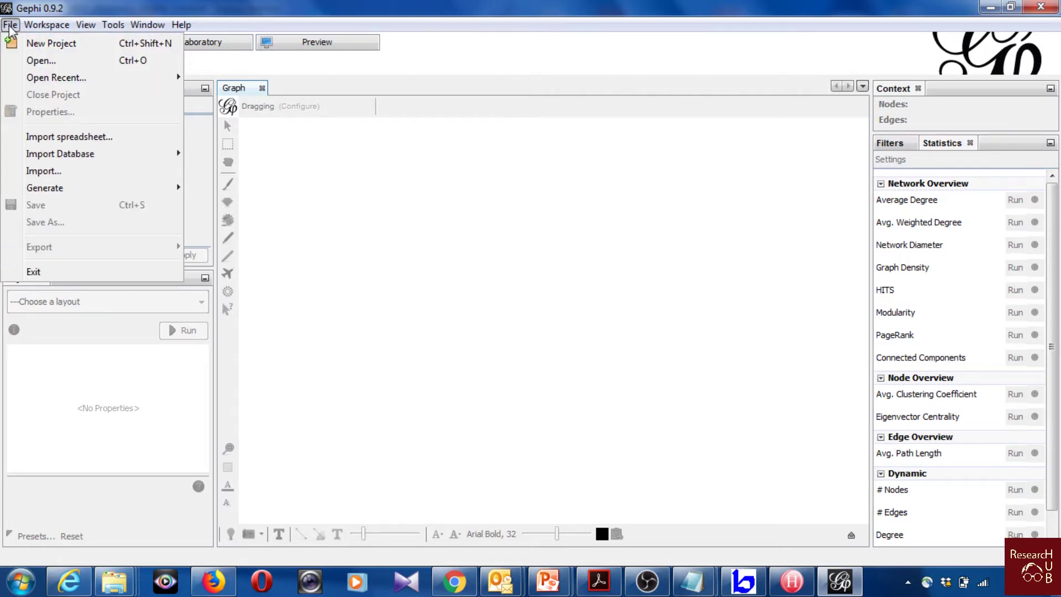
pyautogui.click(62, 62)
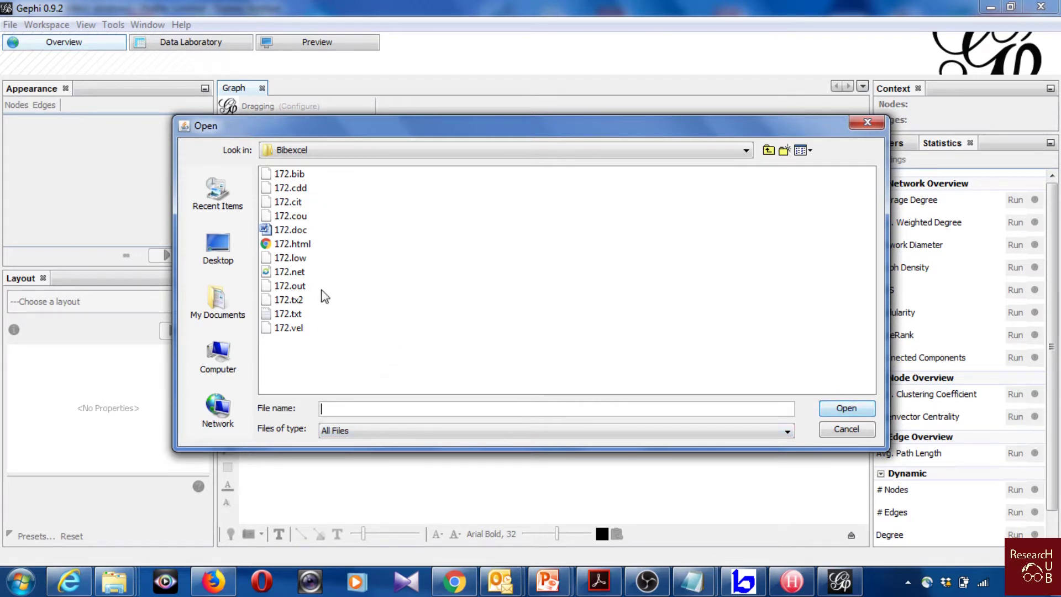
pyautogui.click(293, 272)
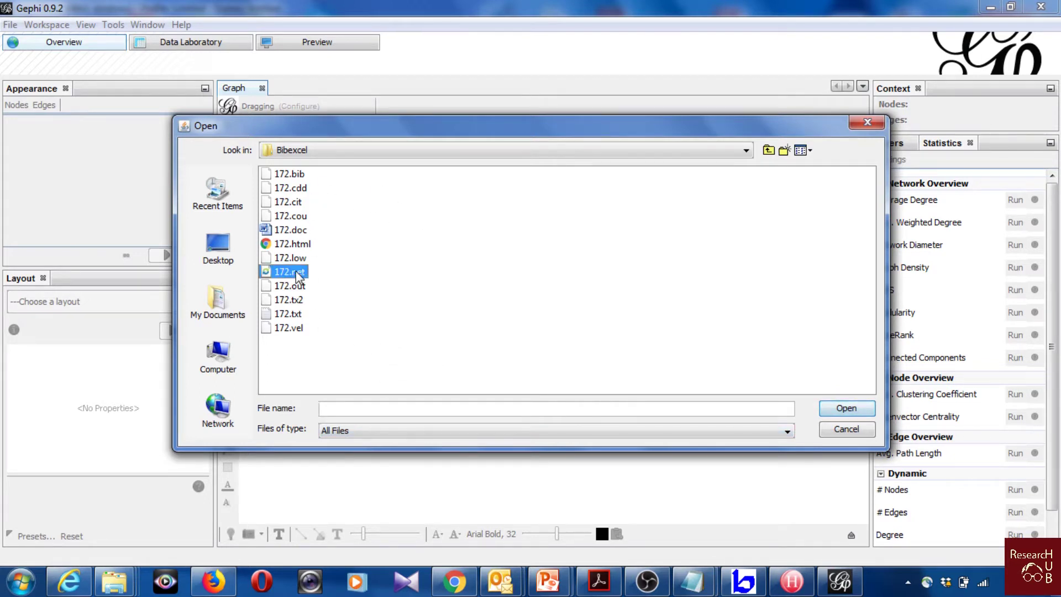
pyautogui.click(845, 408)
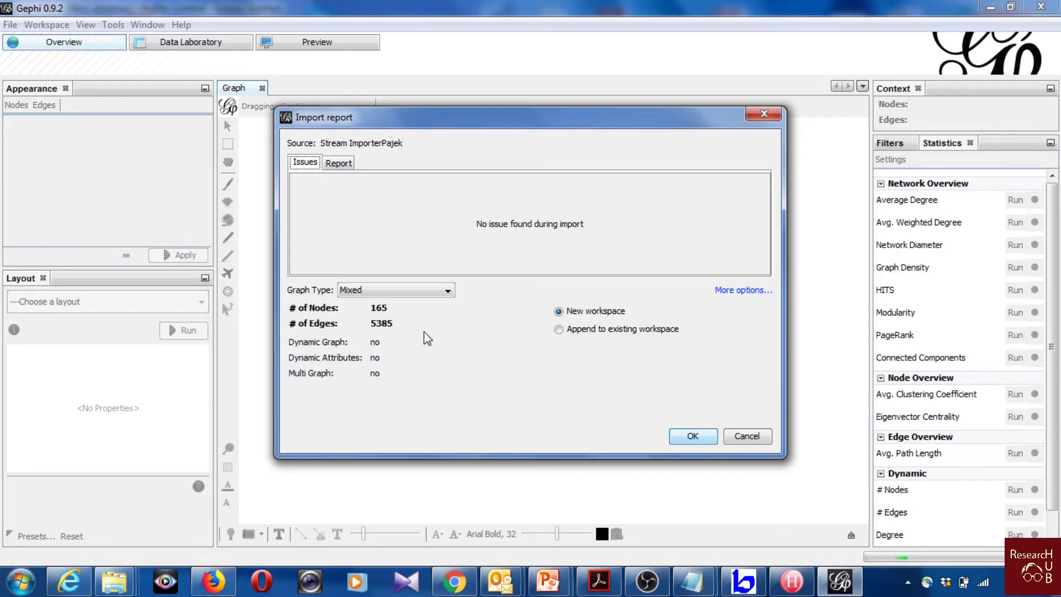
# Accept the import into a new workspace and run Force Atlas until the graph settles
pyautogui.click(694, 441)
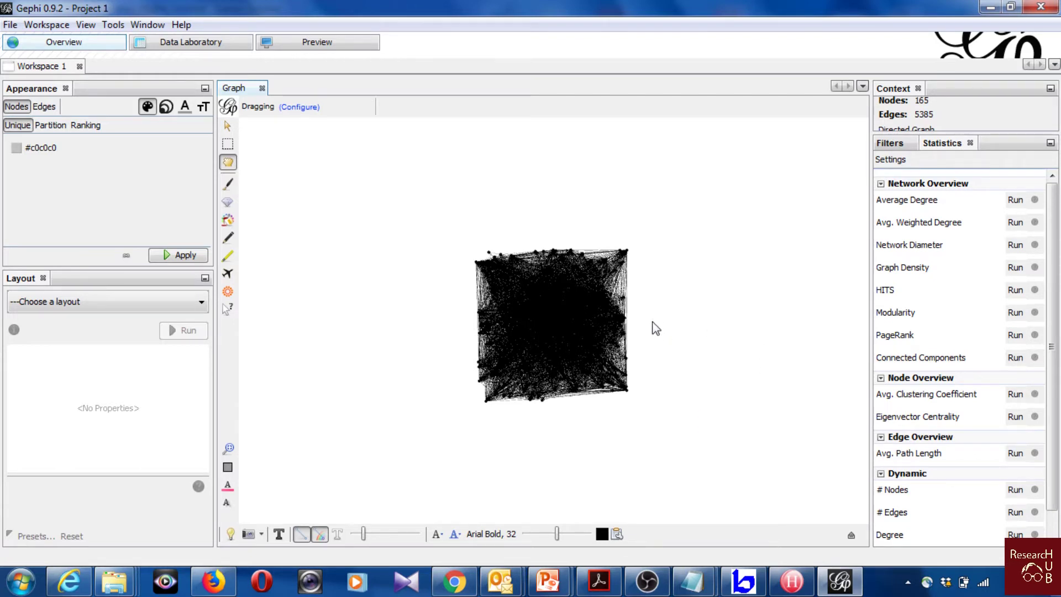
pyautogui.click(124, 306)
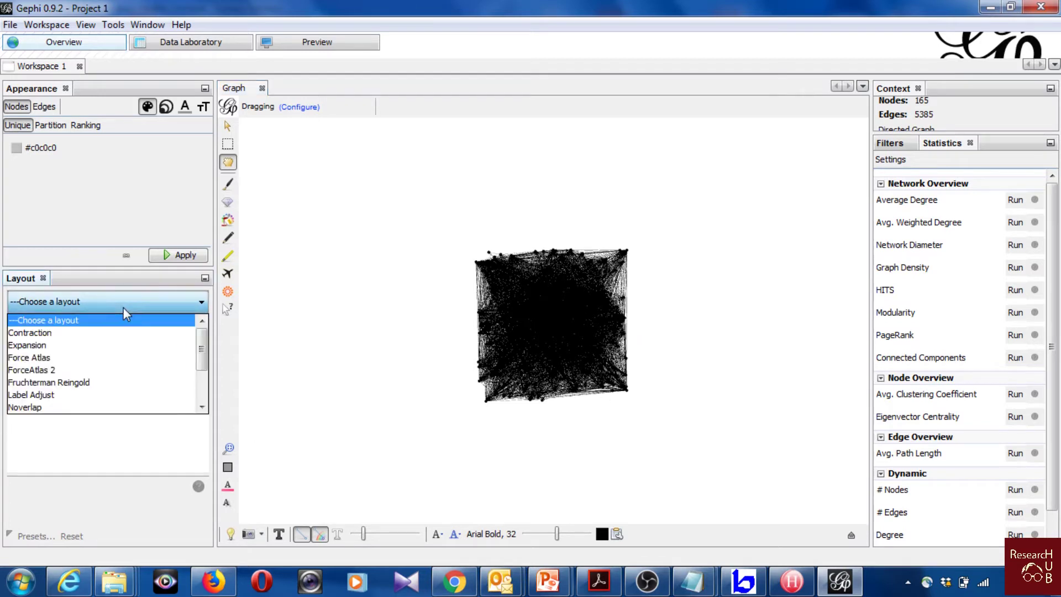
pyautogui.click(93, 358)
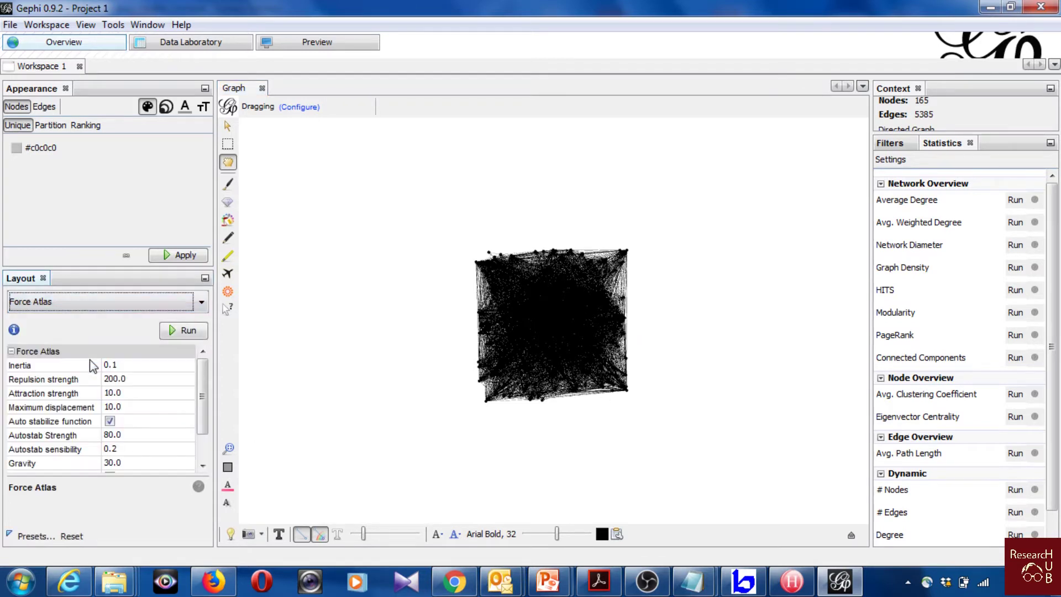
pyautogui.click(182, 331)
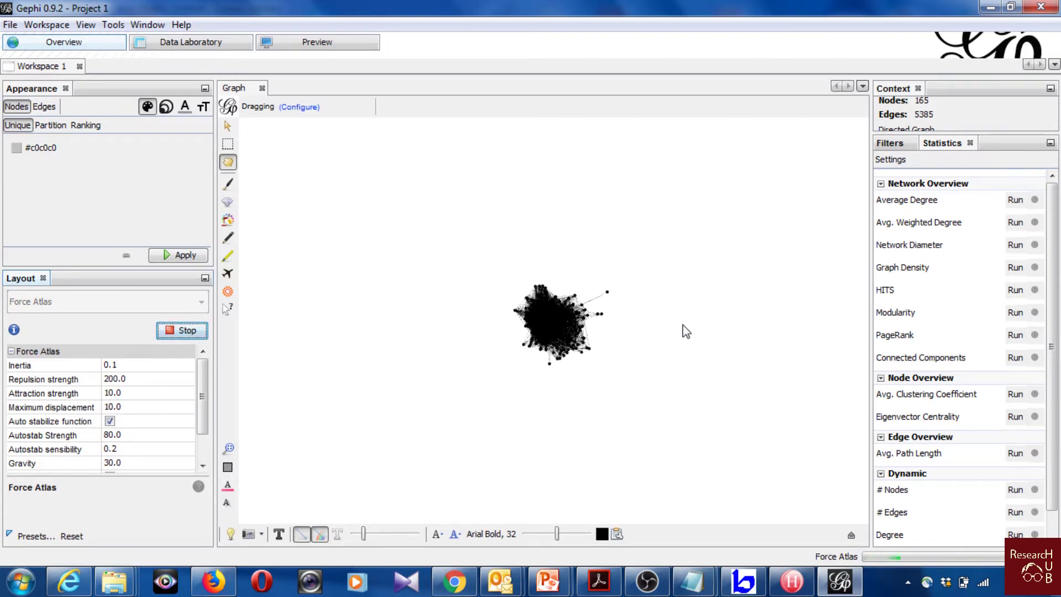
pyautogui.click(185, 330)
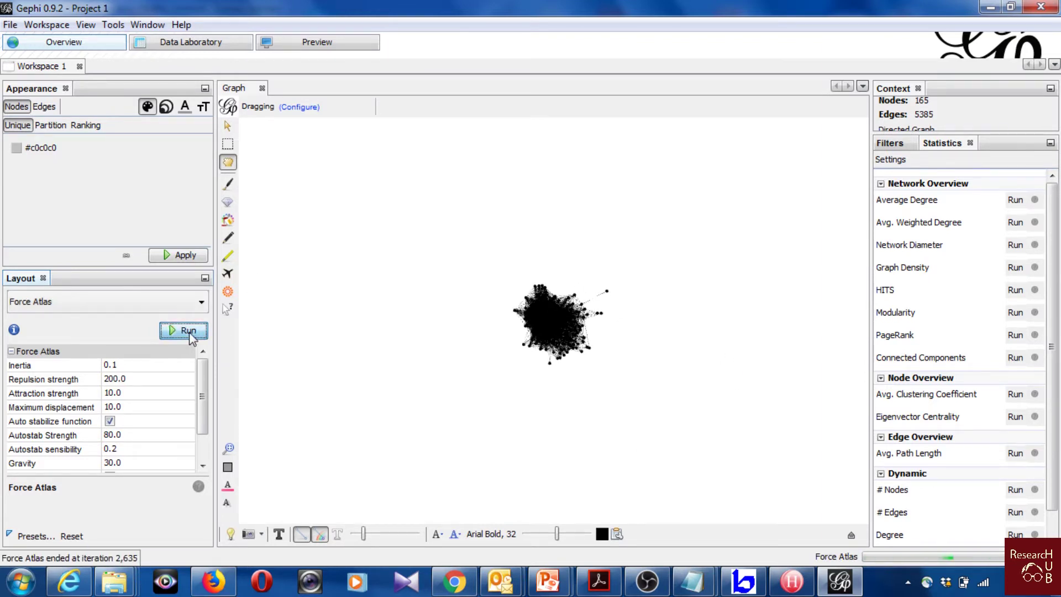
pyautogui.scroll(5, 589, 360)
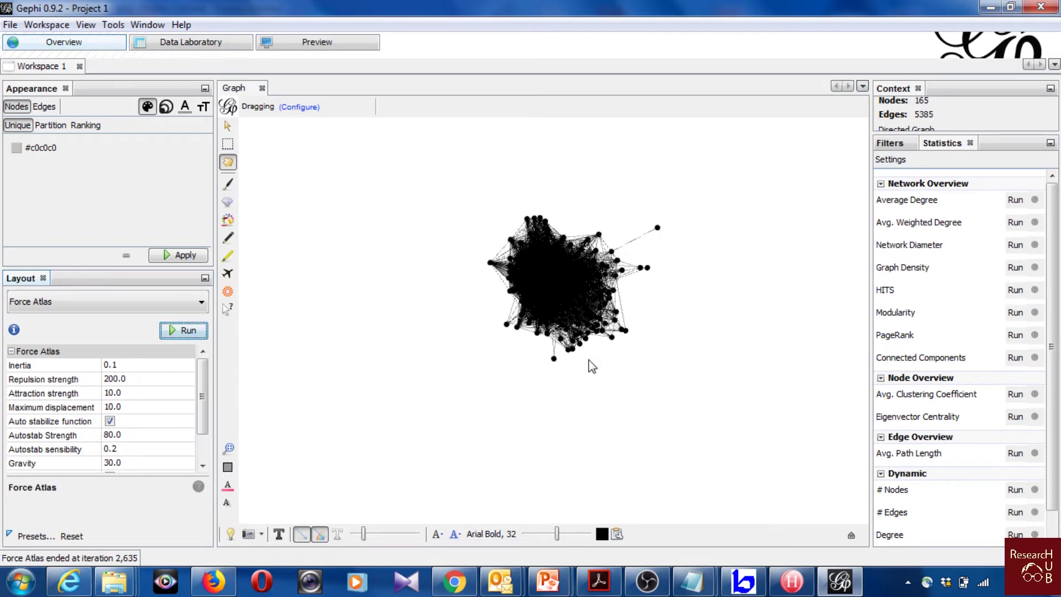
pyautogui.scroll(2, 312, 336)
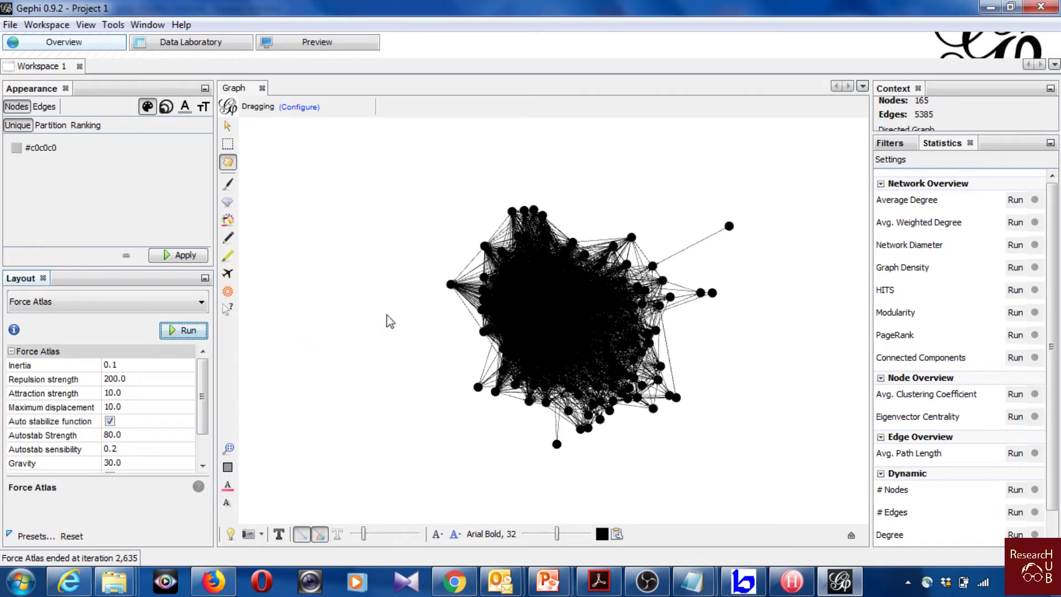
pyautogui.scroll(2, 798, 327)
pyautogui.scroll(1, 333, 234)
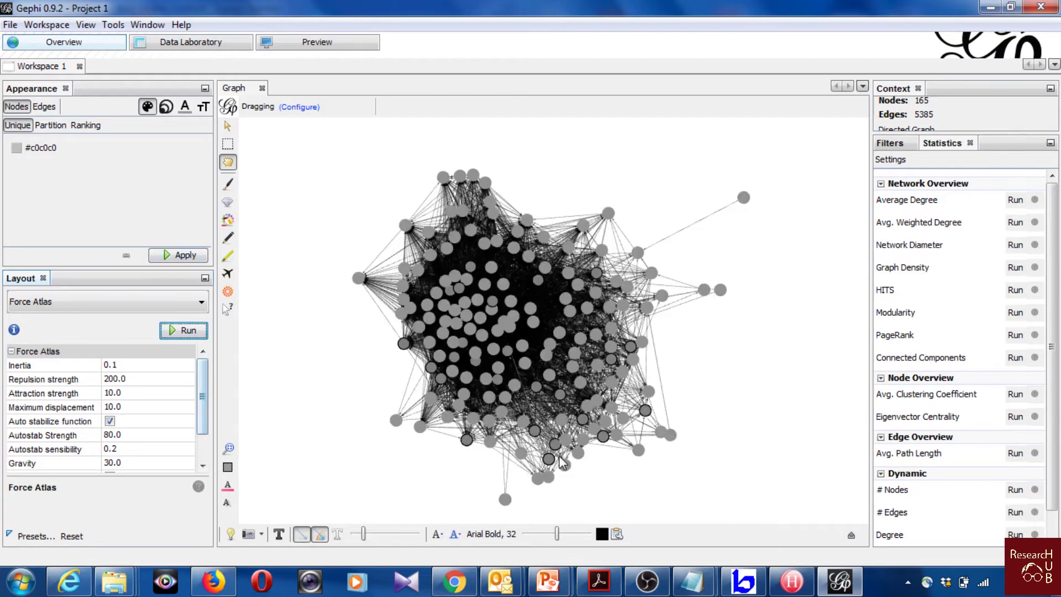
# Turn on node labels at a small text size, toggling edge source colouring off and back on
pyautogui.click(279, 534)
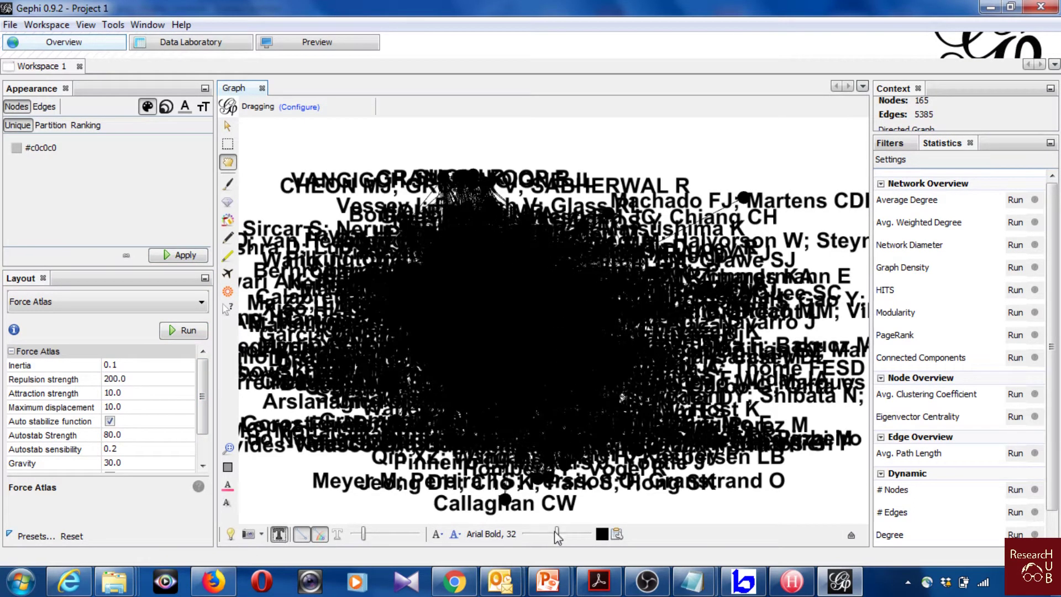
pyautogui.moveTo(557, 534); pyautogui.dragTo(532, 535)
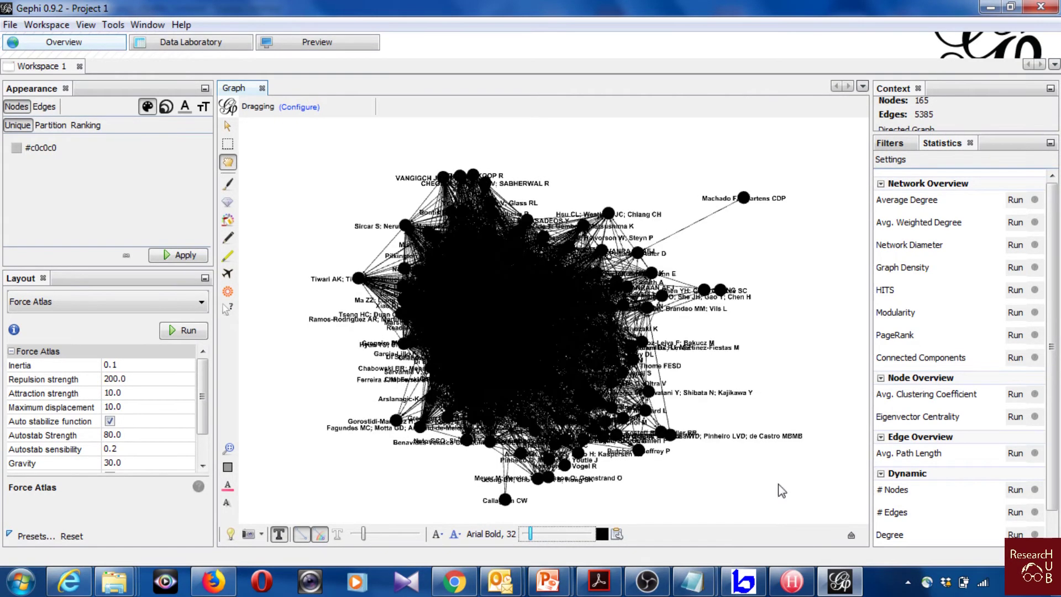
pyautogui.click(321, 534)
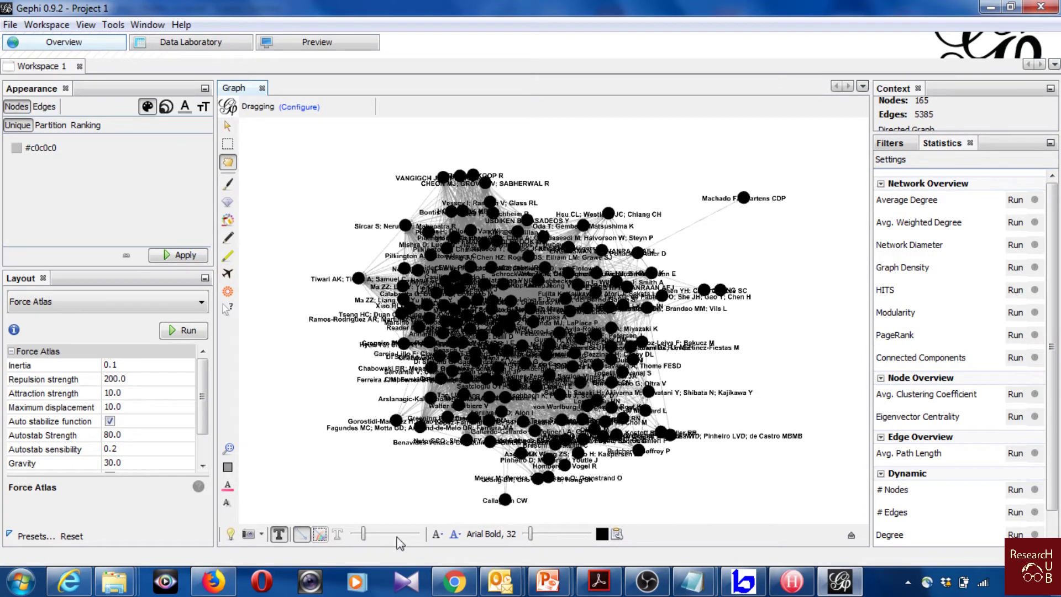
pyautogui.click(321, 536)
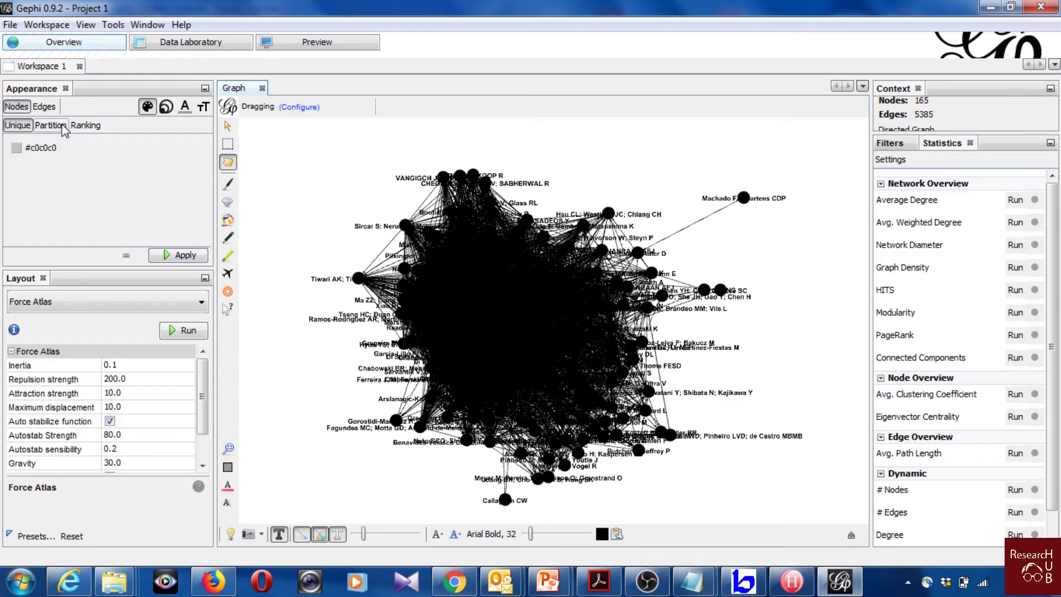
# Colour the nodes with a green gradient ranked by In-Degree, leaving the gradient preset unchanged
pyautogui.click(86, 126)
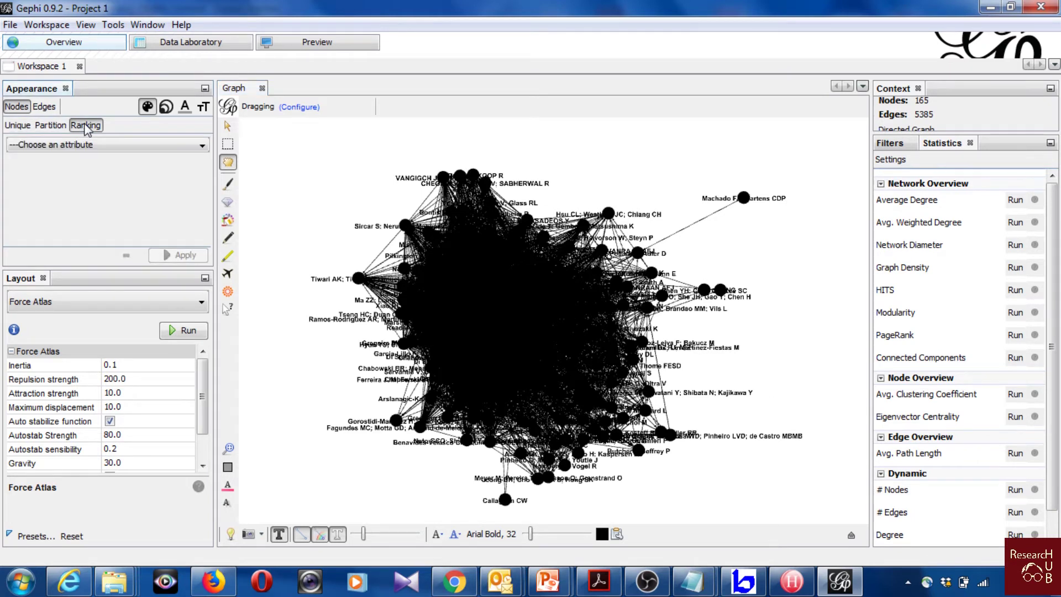
pyautogui.click(85, 145)
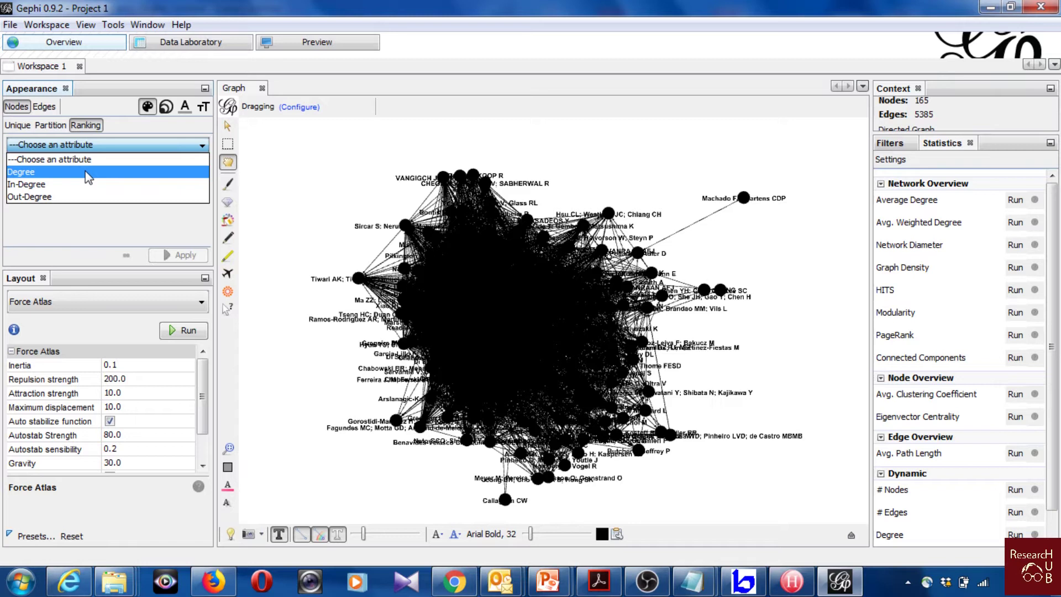
pyautogui.click(61, 186)
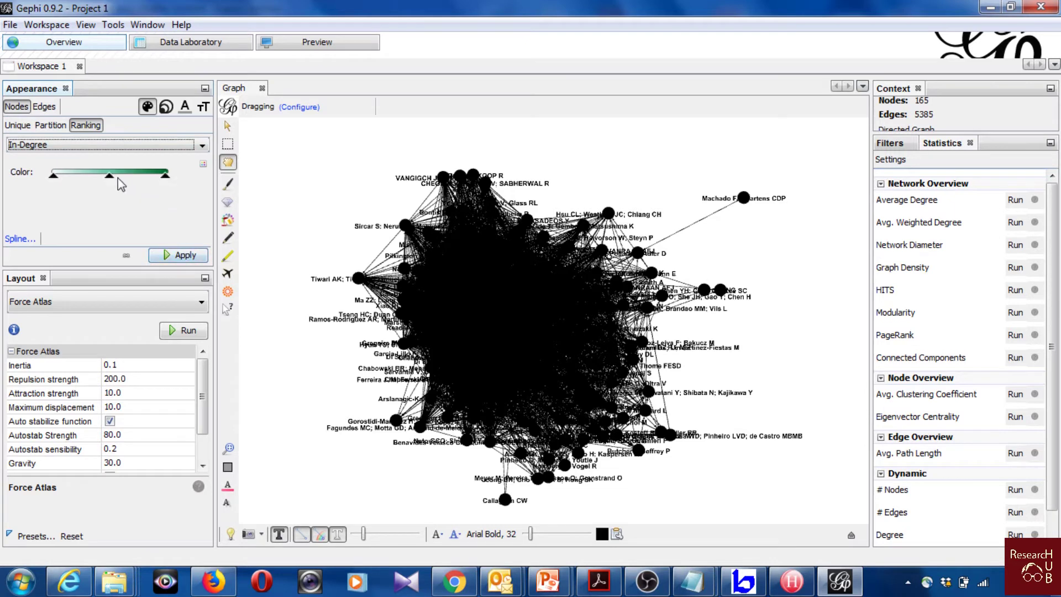
pyautogui.click(204, 166)
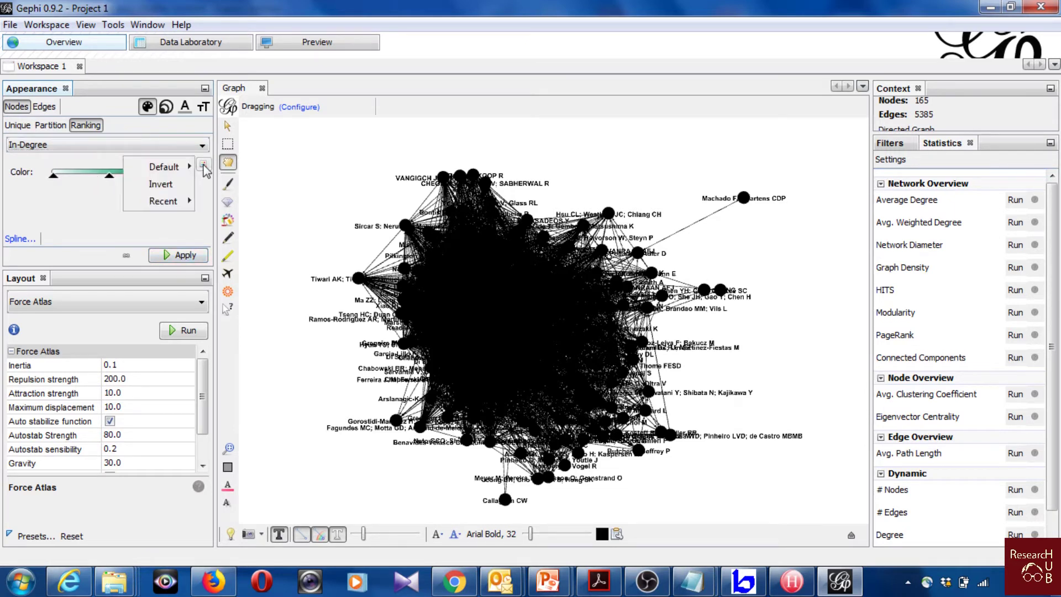
pyautogui.click(111, 264)
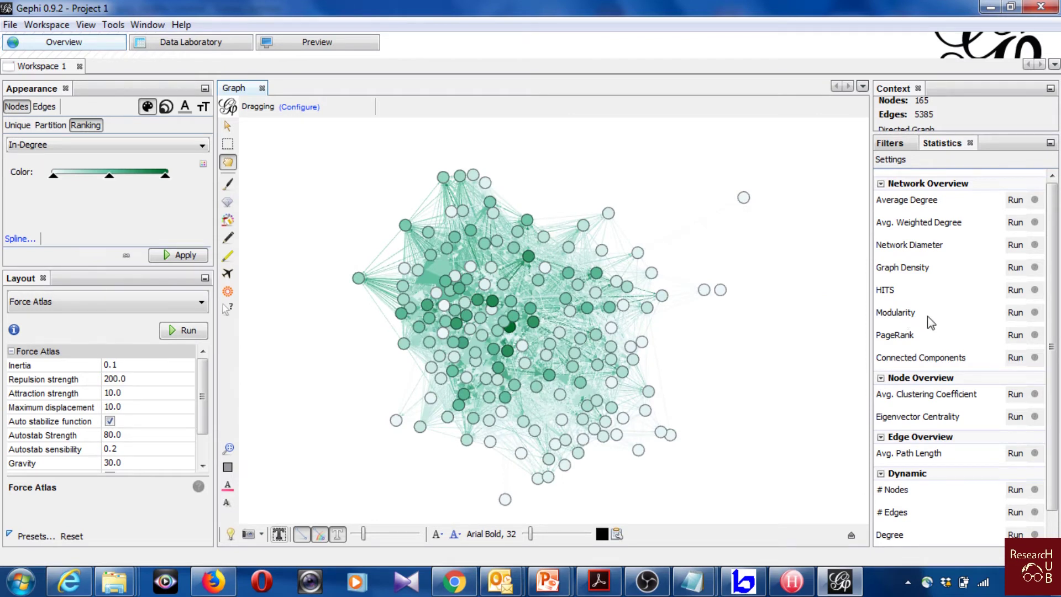
# Run Modularity with default settings, review the 0.149 score report, and close it
pyautogui.click(1016, 313)
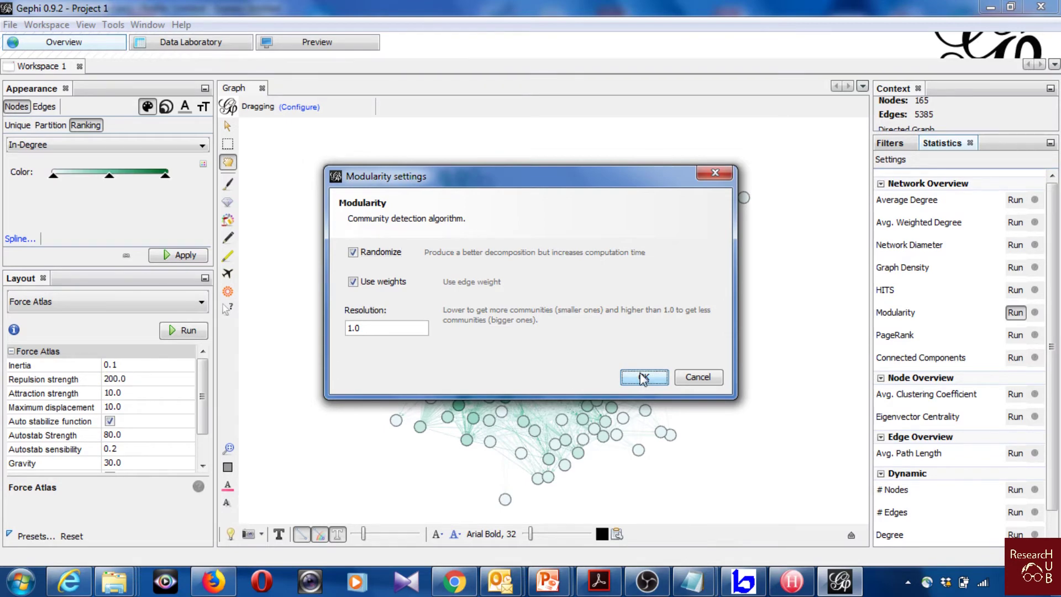
pyautogui.click(644, 378)
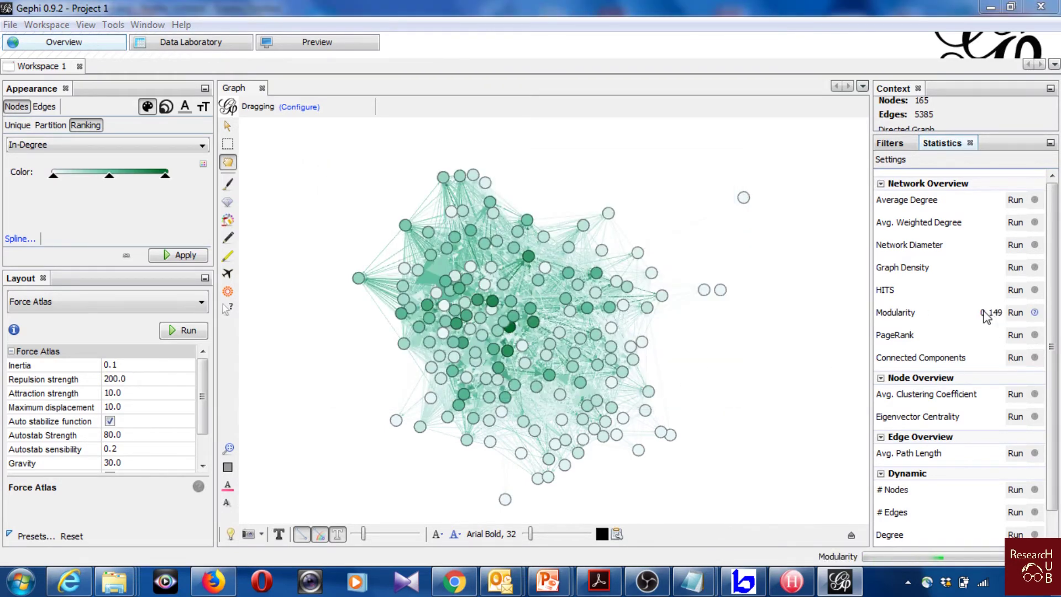
pyautogui.scroll(-5, 673, 288)
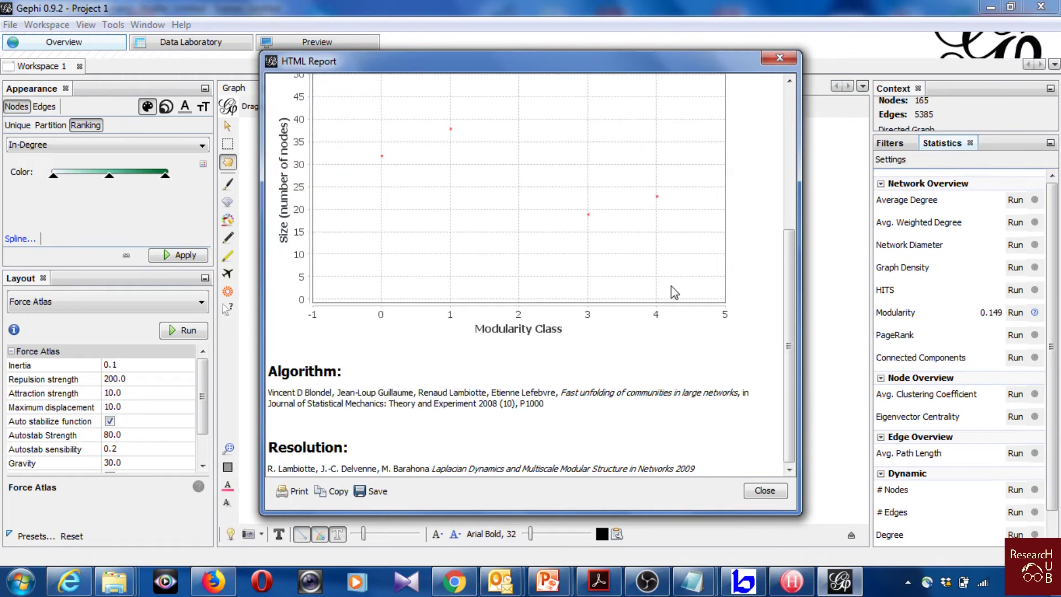
pyautogui.scroll(5, 671, 286)
pyautogui.scroll(-5, 672, 279)
pyautogui.click(779, 58)
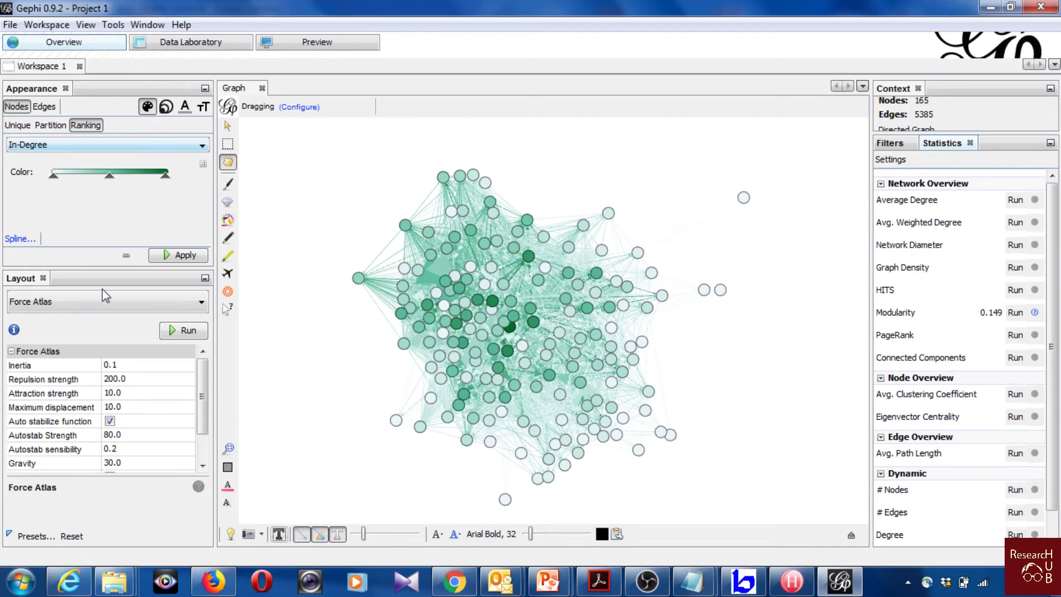
# Apply a Modularity Class partition to node colours, showing five communities from 32.12% to 11.52%
pyautogui.click(46, 126)
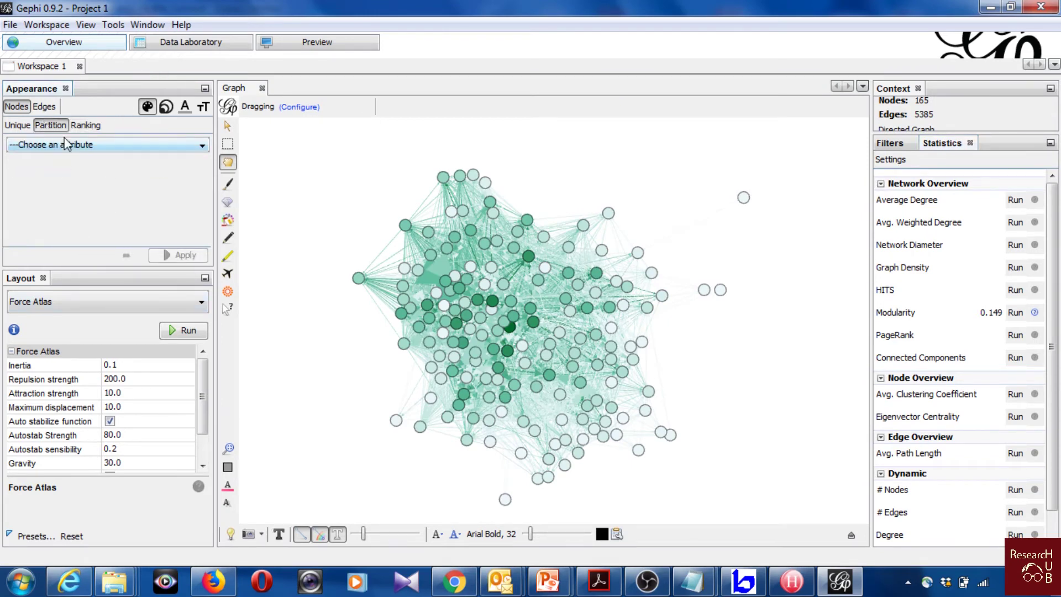
pyautogui.click(64, 141)
pyautogui.click(72, 172)
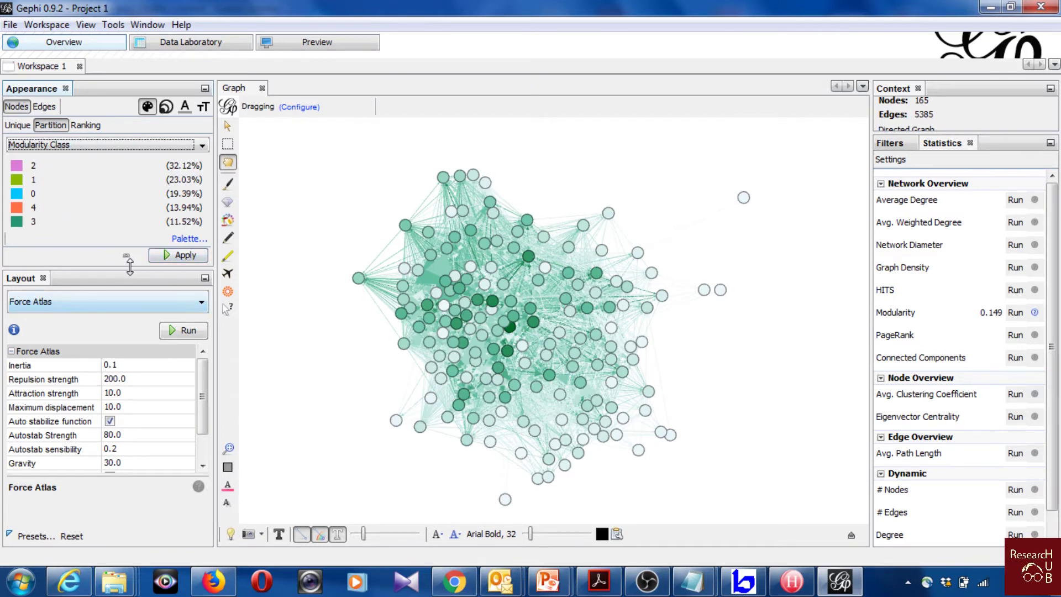
pyautogui.click(189, 259)
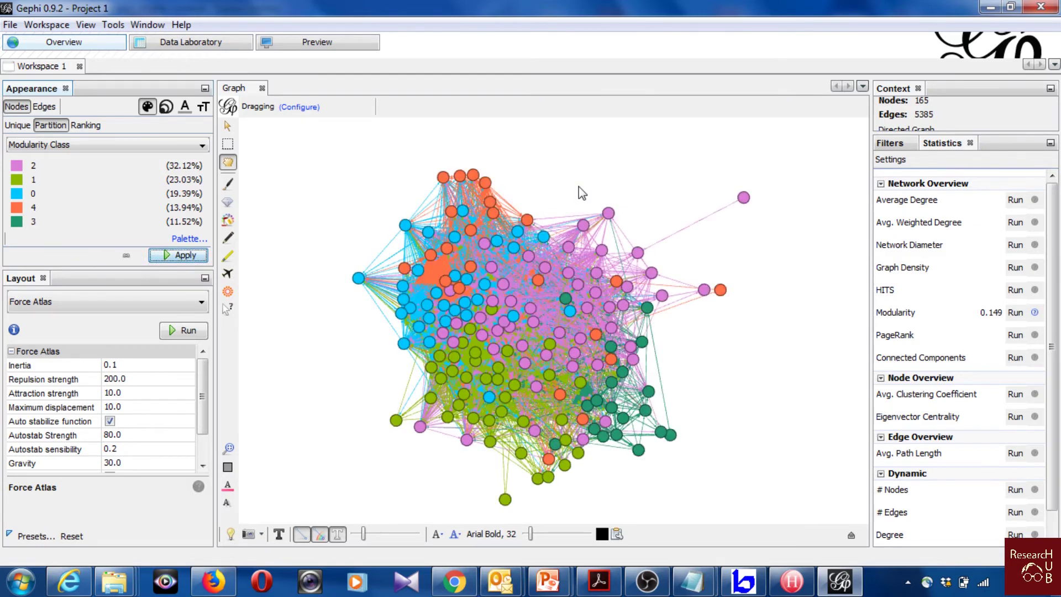
pyautogui.click(174, 43)
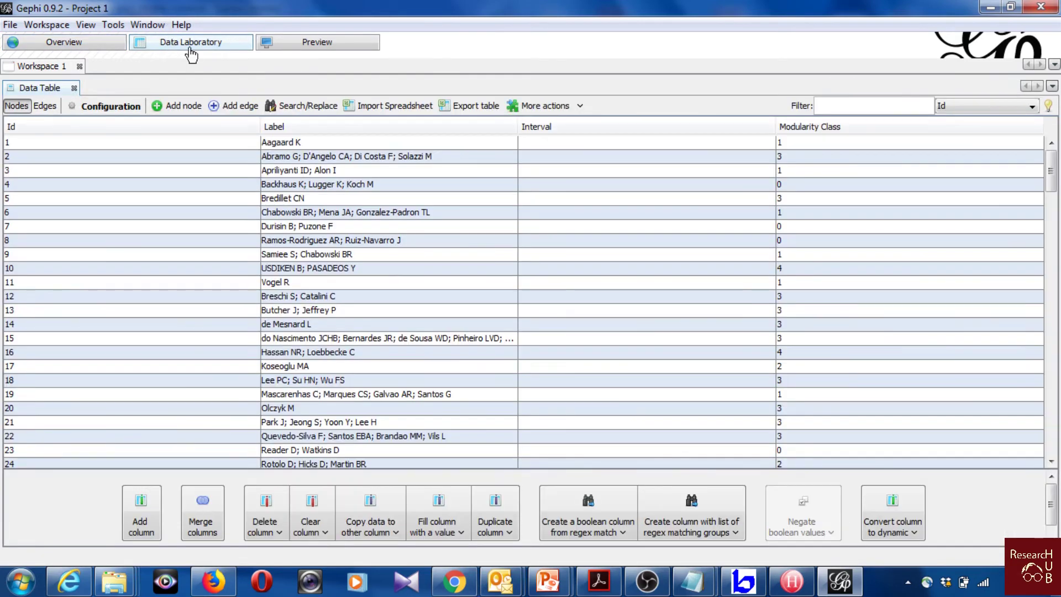
pyautogui.click(799, 145)
pyautogui.click(799, 169)
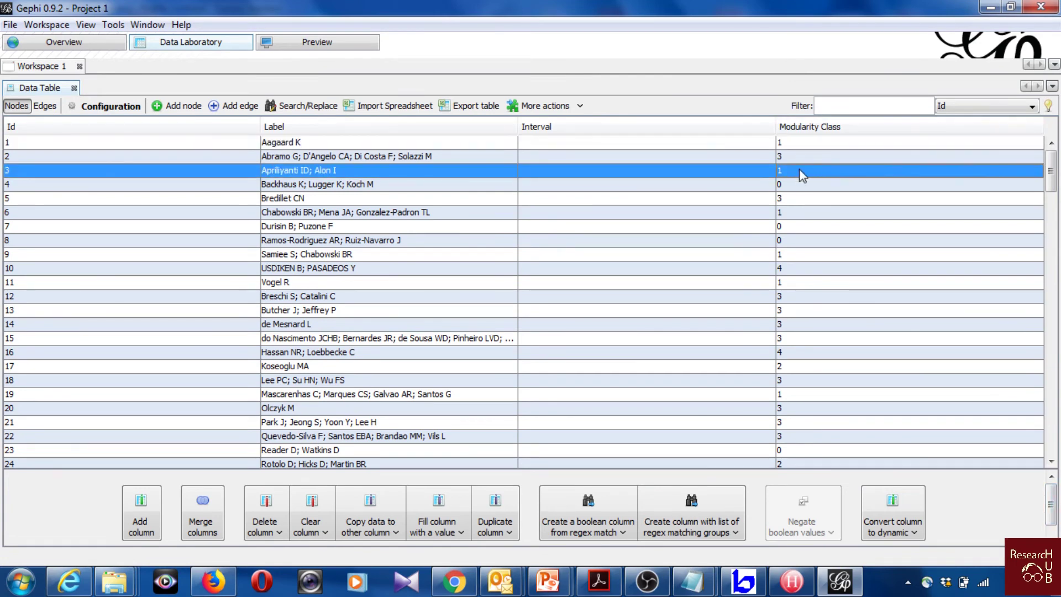
pyautogui.click(799, 213)
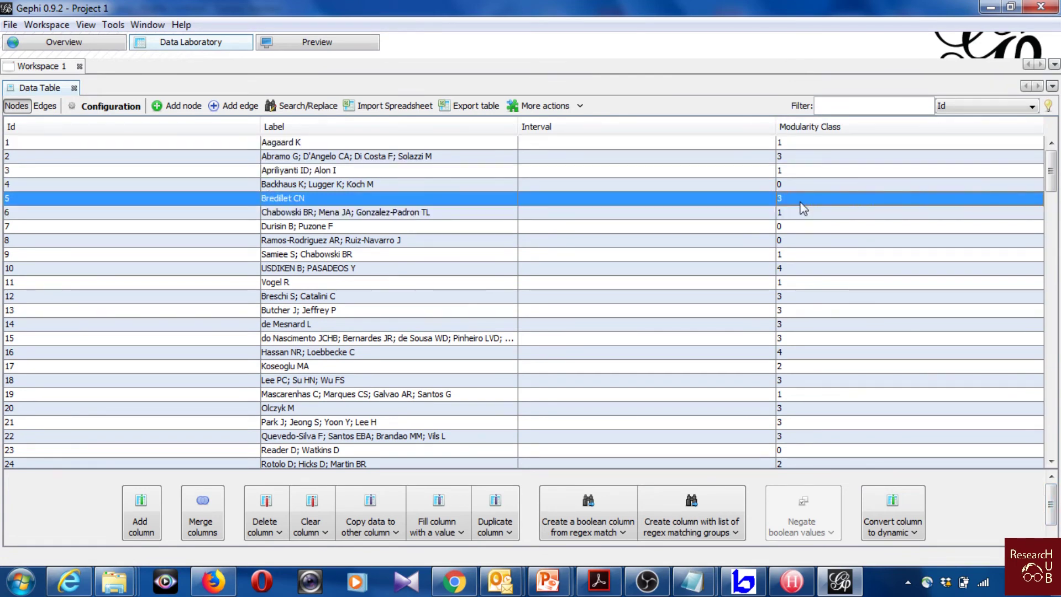
pyautogui.click(805, 160)
pyautogui.click(802, 186)
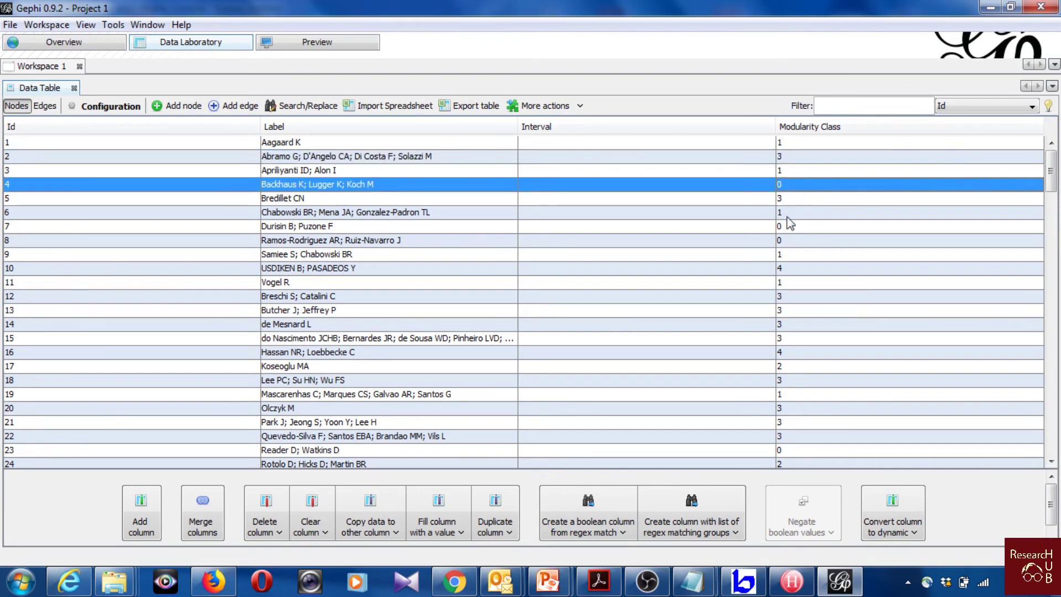
pyautogui.scroll(-4, 835, 268)
pyautogui.scroll(4, 833, 263)
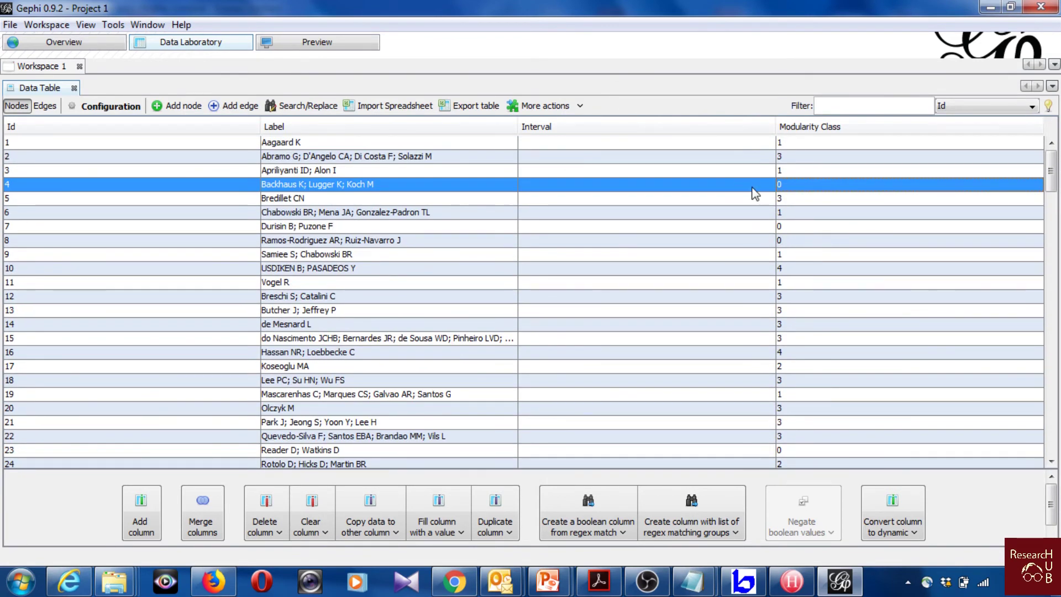
pyautogui.click(84, 43)
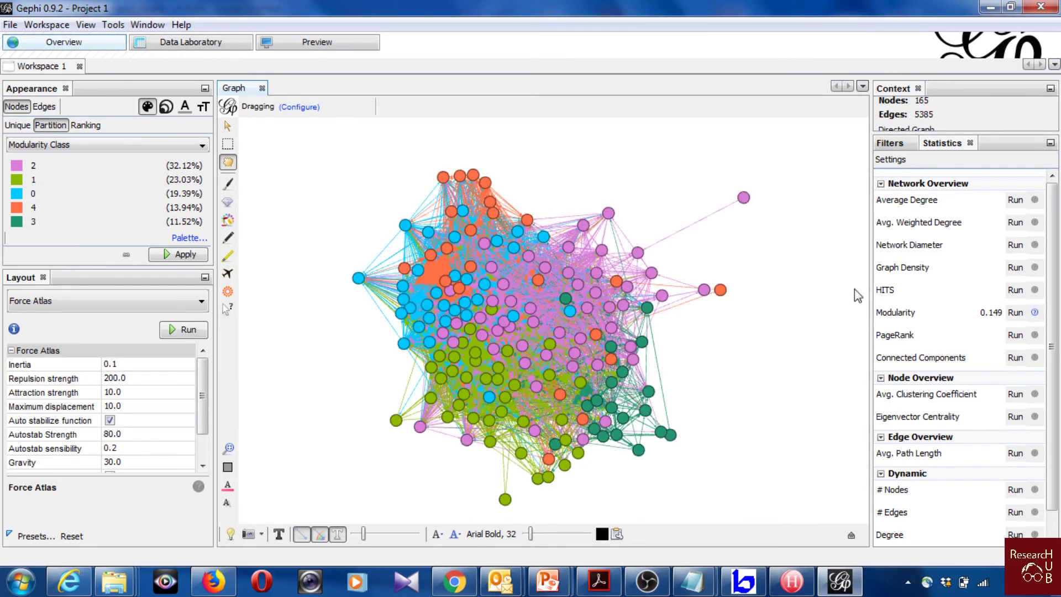
# Run PageRank as undirected (probability 0.85, epsilon 0.001) and close its distribution report
pyautogui.click(1016, 336)
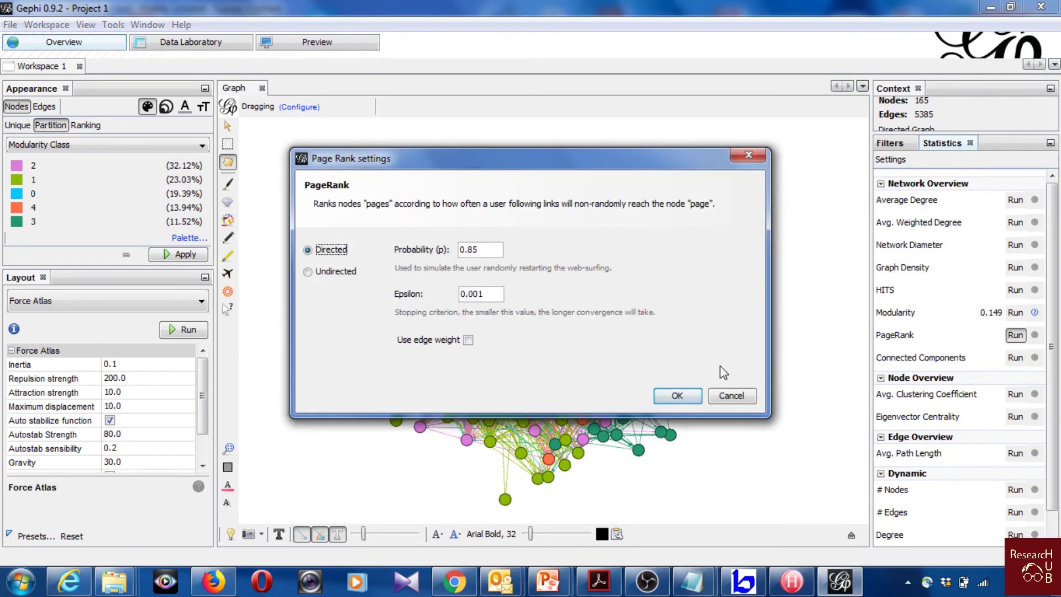
pyautogui.click(332, 272)
pyautogui.click(677, 395)
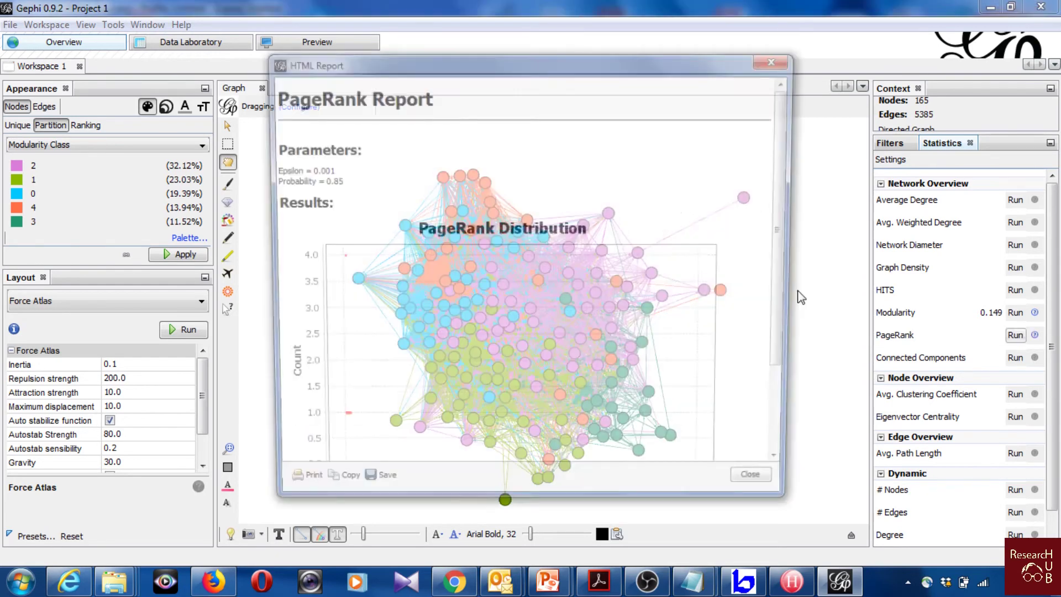
pyautogui.scroll(-3, 738, 265)
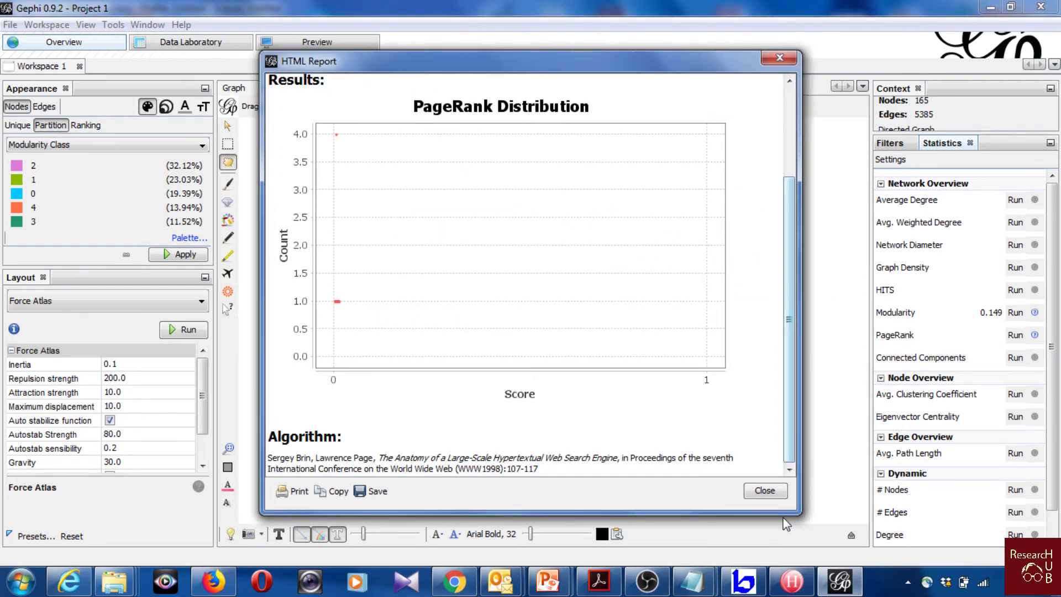
pyautogui.click(765, 490)
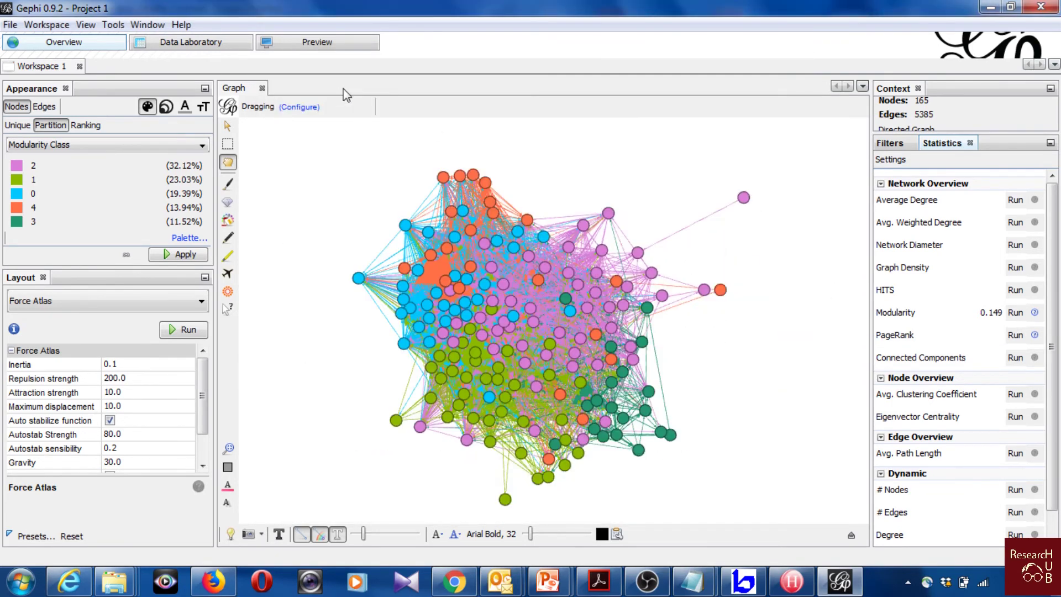
# Check the new PageRank column in Data Laboratory, then go to the Preview page
pyautogui.click(210, 50)
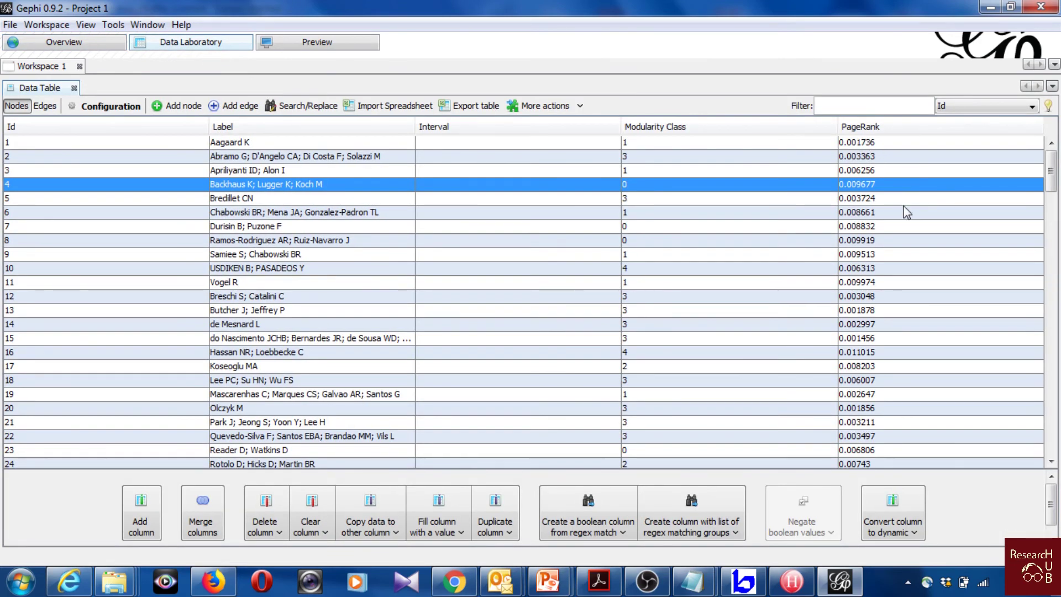
pyautogui.scroll(-5, 873, 177)
pyautogui.scroll(5, 891, 202)
pyautogui.click(70, 43)
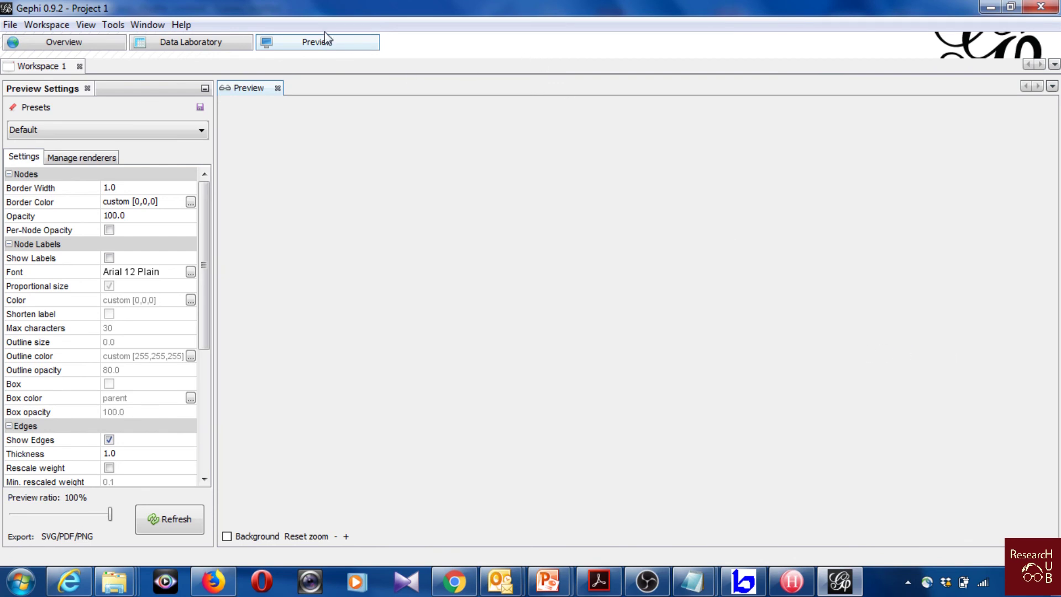
# Refresh the preview of the community-coloured network, then return through Data Laboratory to Overview
pyautogui.click(171, 519)
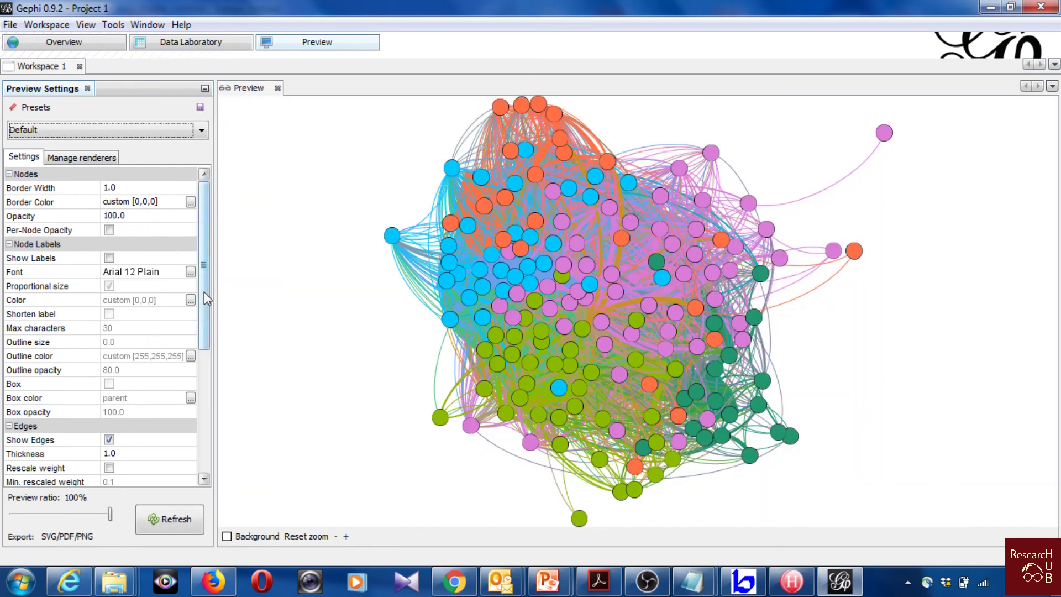
pyautogui.moveTo(204, 292); pyautogui.dragTo(225, 185)
pyautogui.click(200, 42)
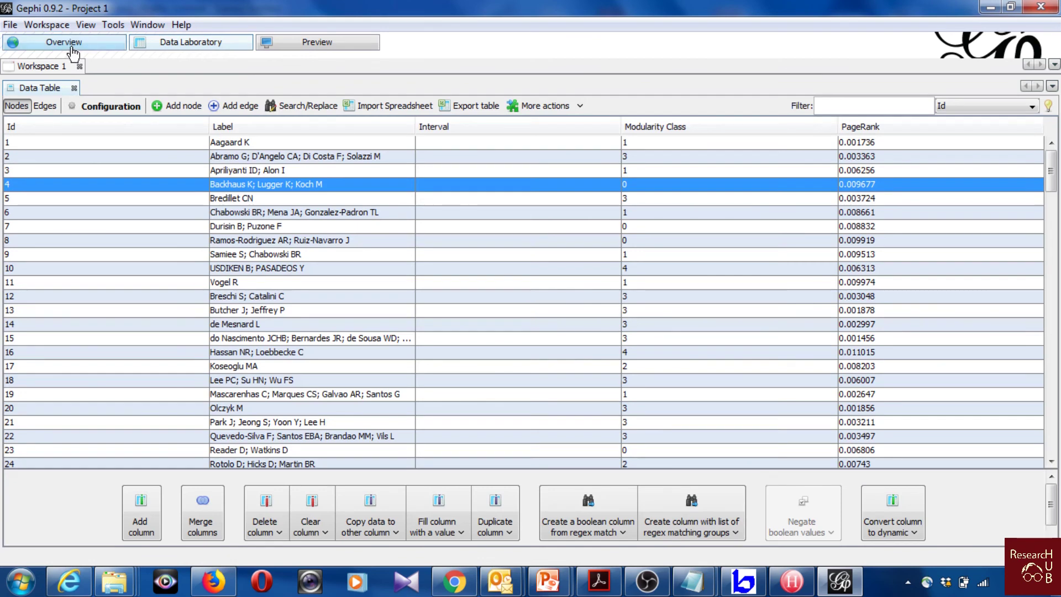
pyautogui.click(72, 48)
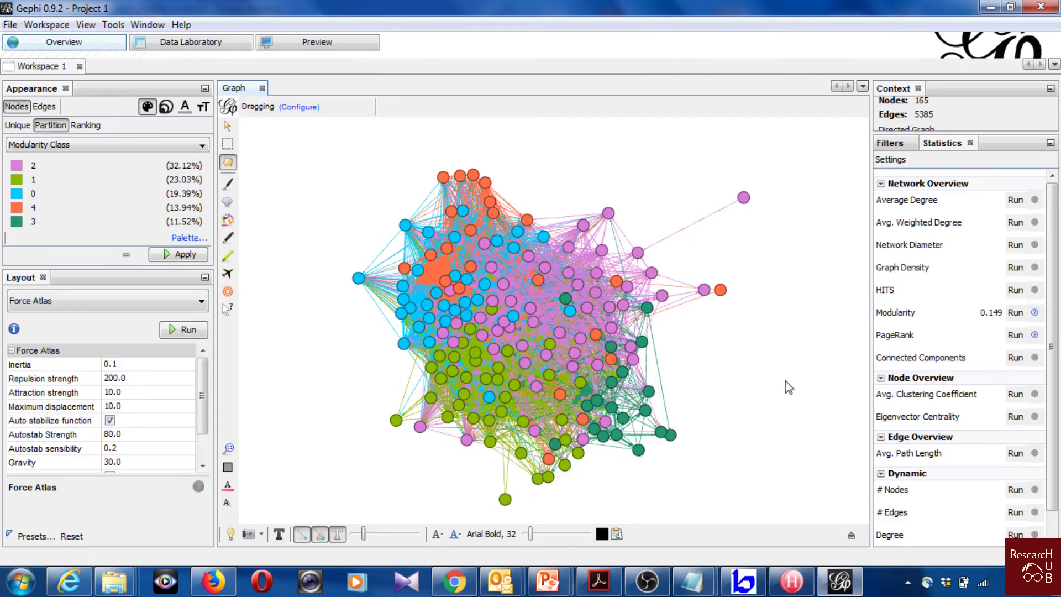